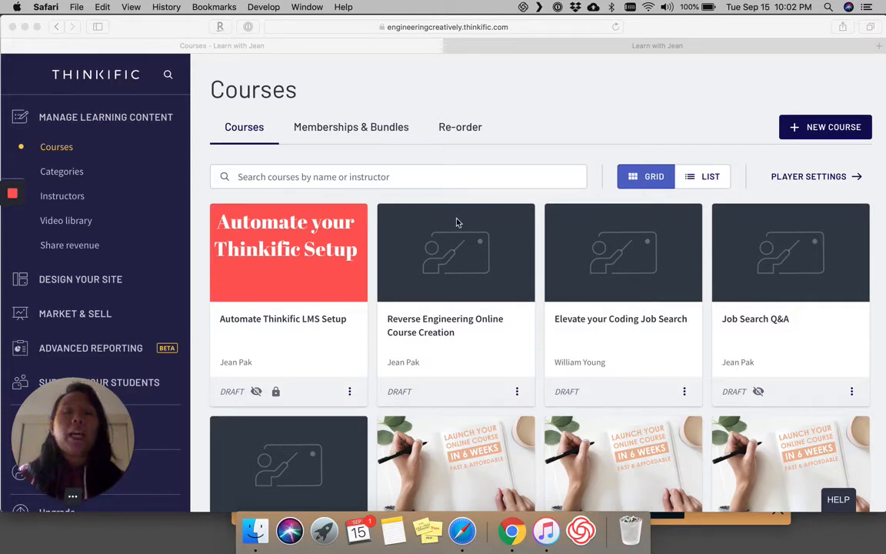
pyautogui.scroll(-2, 457, 222)
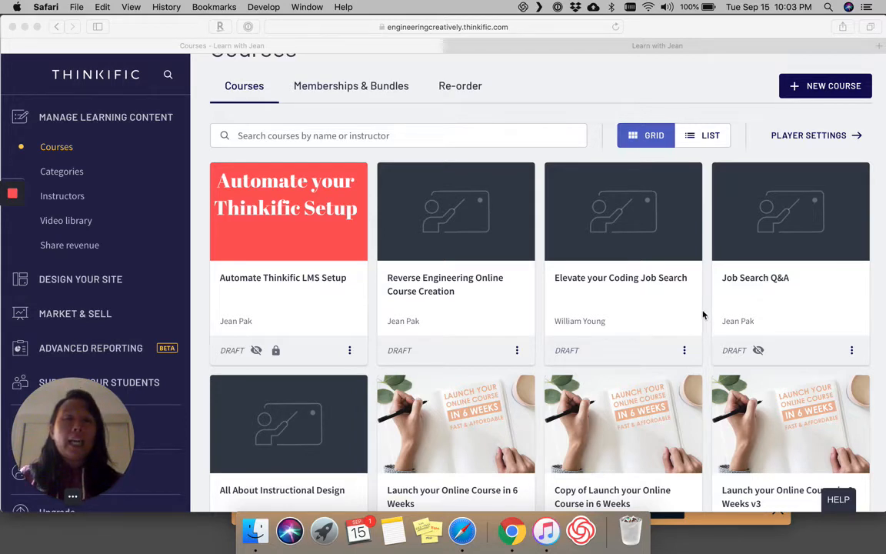
pyautogui.scroll(2, 667, 320)
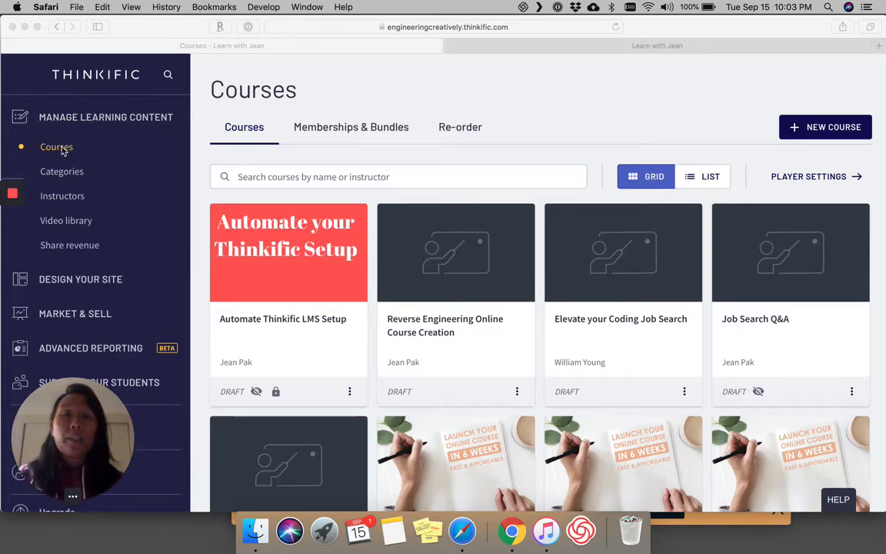
pyautogui.scroll(-5, 396, 306)
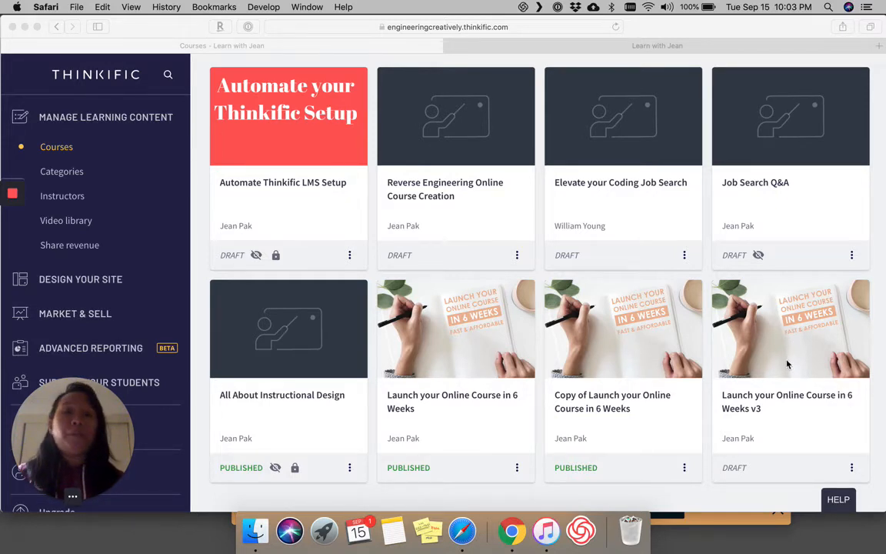
# Step: Go to the Publish settings of the 'Launch your Online Course in 6 Weeks v3' course
pyautogui.click(780, 333)
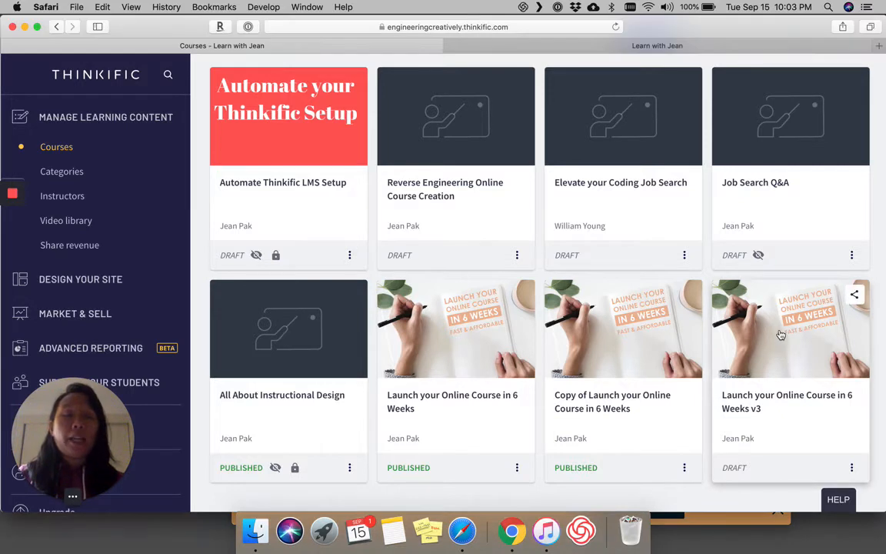
pyautogui.click(781, 334)
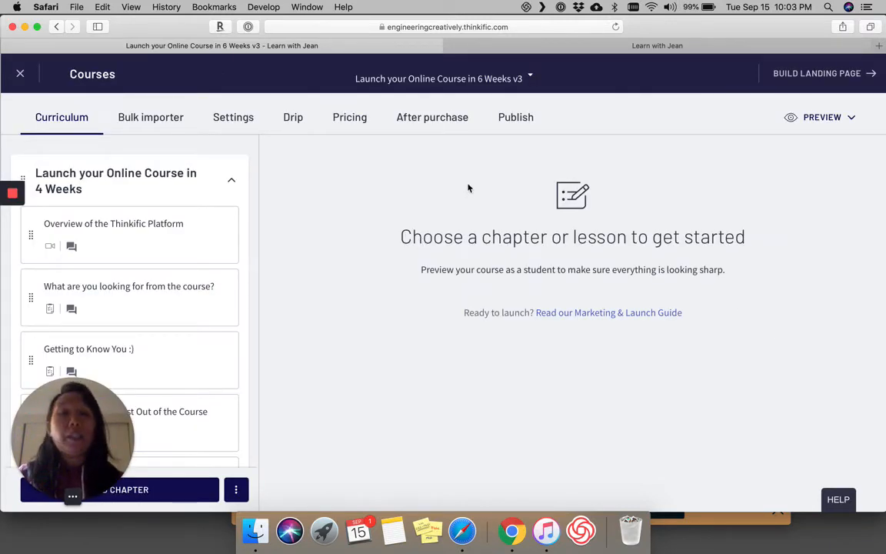
pyautogui.click(517, 117)
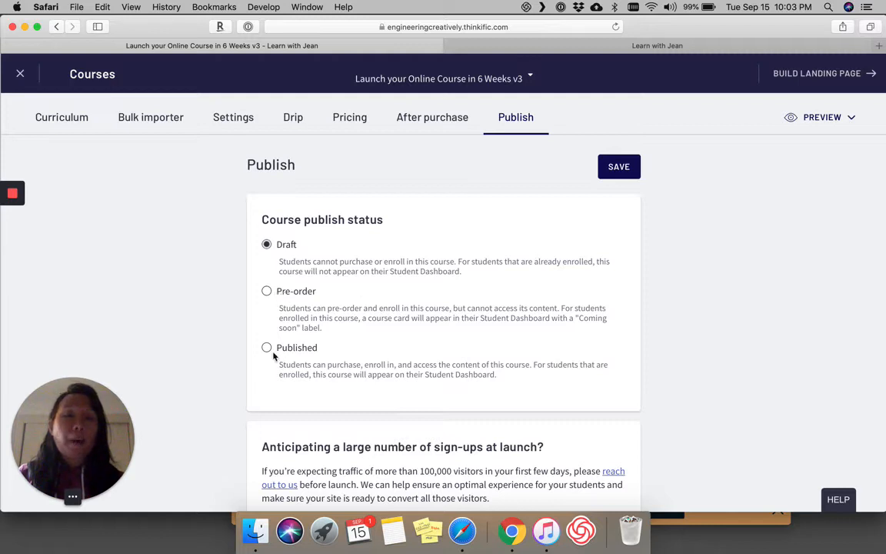
# Step: Set the course publish status to Pre-order and save it
pyautogui.click(266, 293)
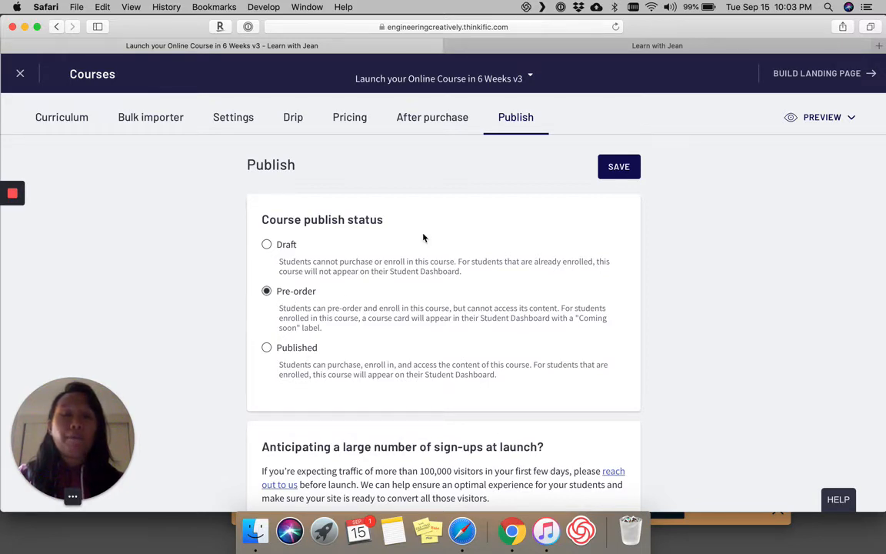
pyautogui.click(613, 173)
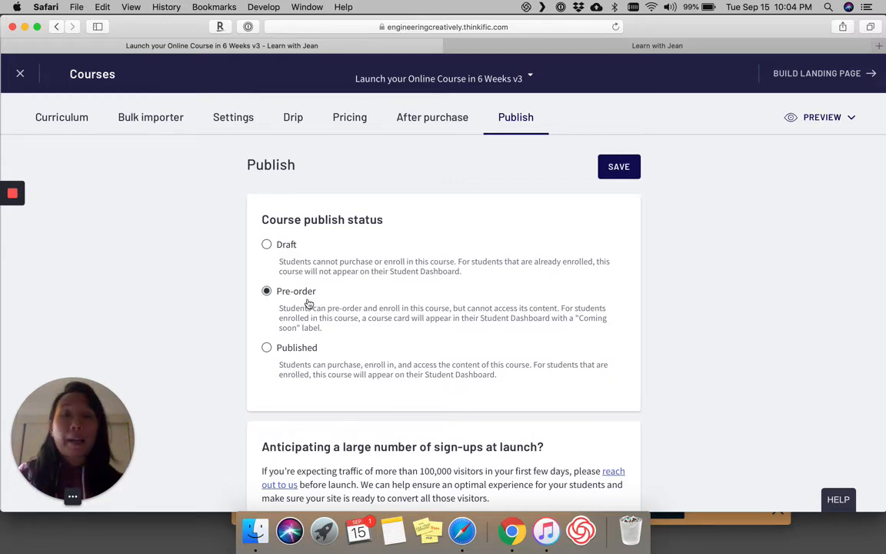
# Step: Move to the Pricing settings, confirming the unsaved-changes warning
pyautogui.click(350, 116)
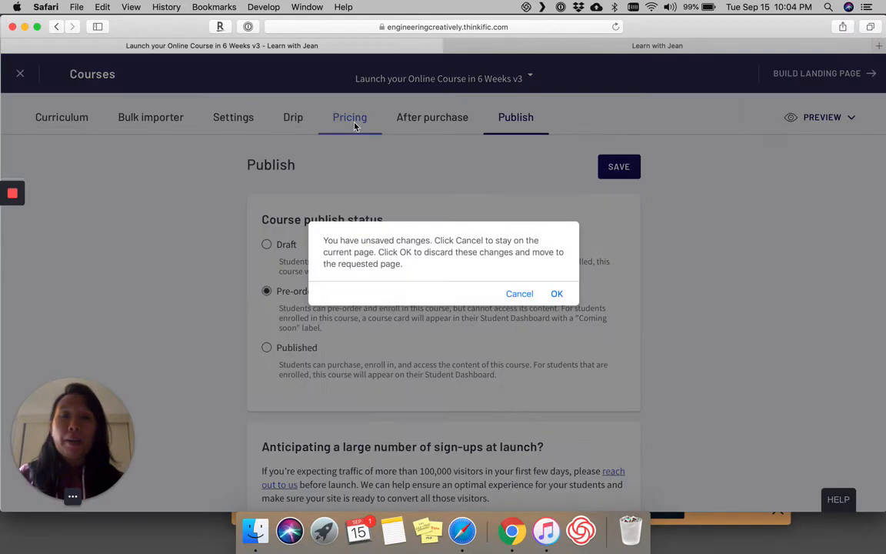
pyautogui.click(559, 295)
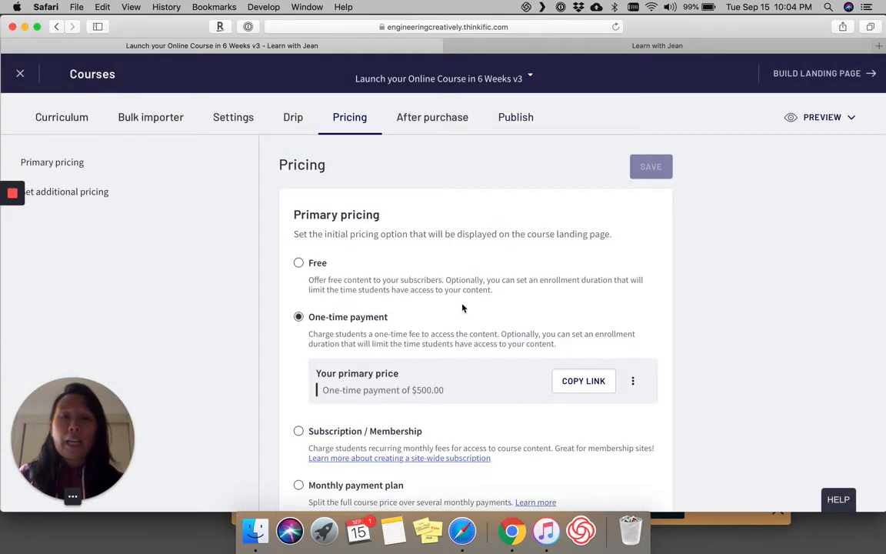
pyautogui.scroll(-1, 431, 283)
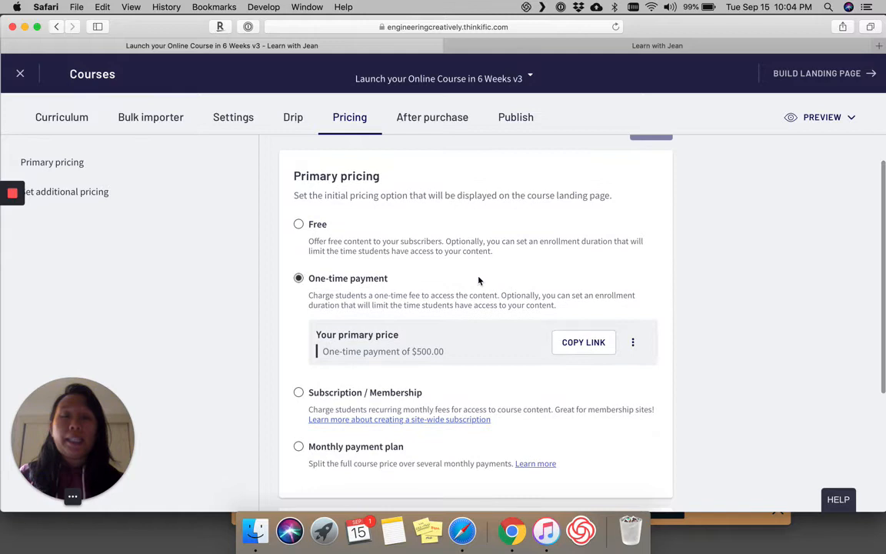
pyautogui.scroll(1, 477, 277)
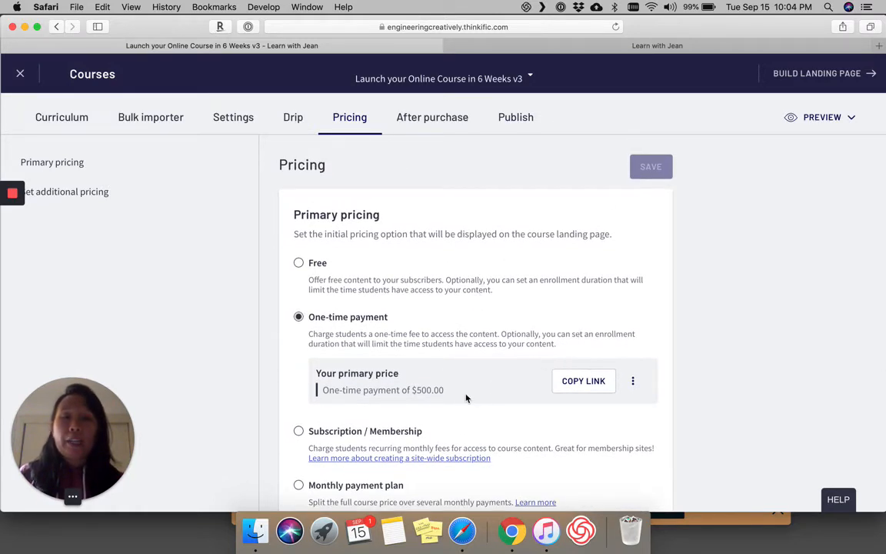
# Step: Edit the primary price from $500 to $250, keeping the 30-day enrollment duration
pyautogui.click(632, 383)
pyautogui.click(575, 413)
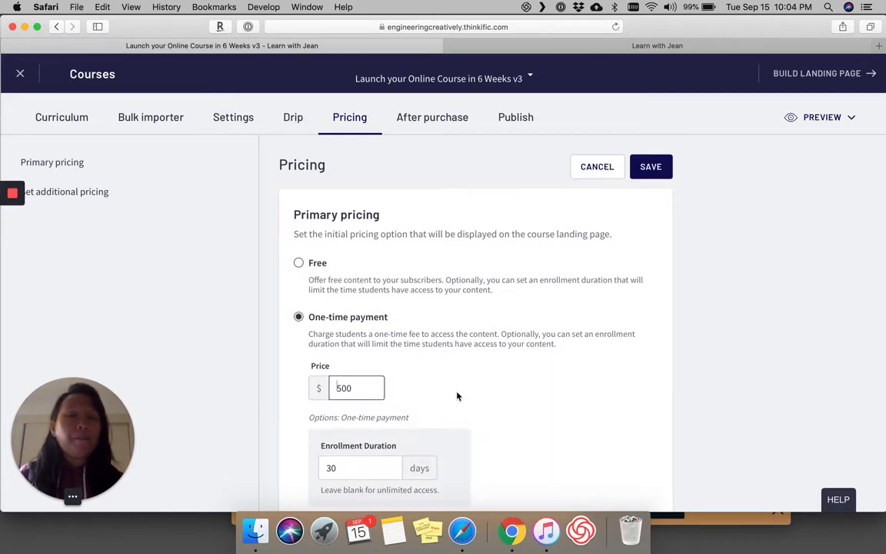
pyautogui.scroll(-2, 411, 352)
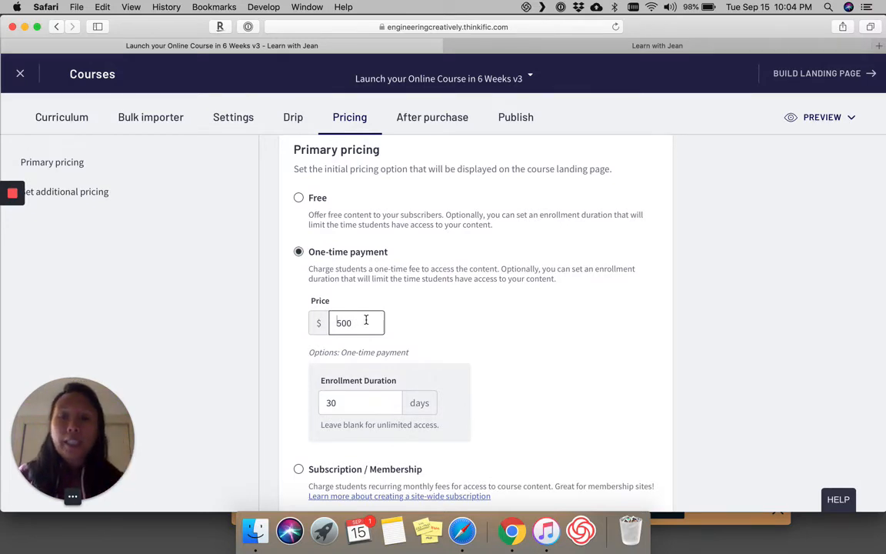
pyautogui.moveTo(366, 321); pyautogui.dragTo(318, 324)
pyautogui.write('25')
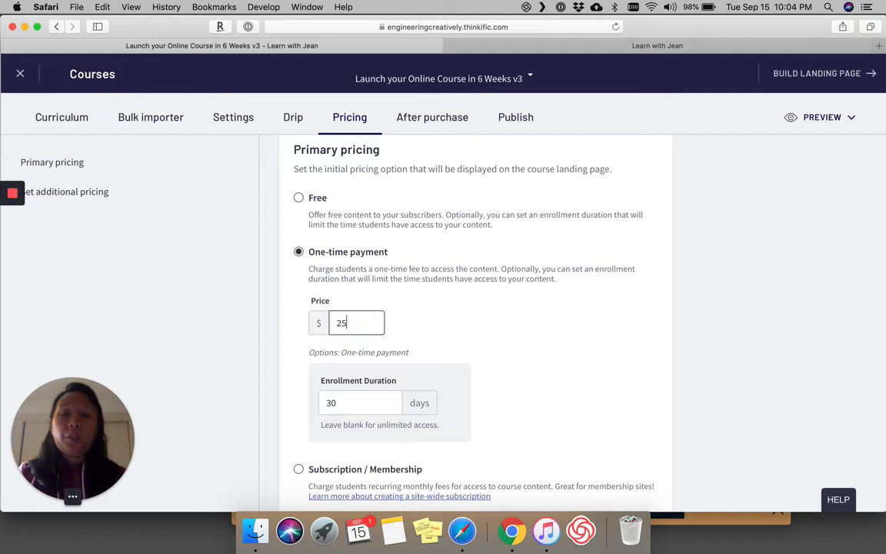
pyautogui.write('0')
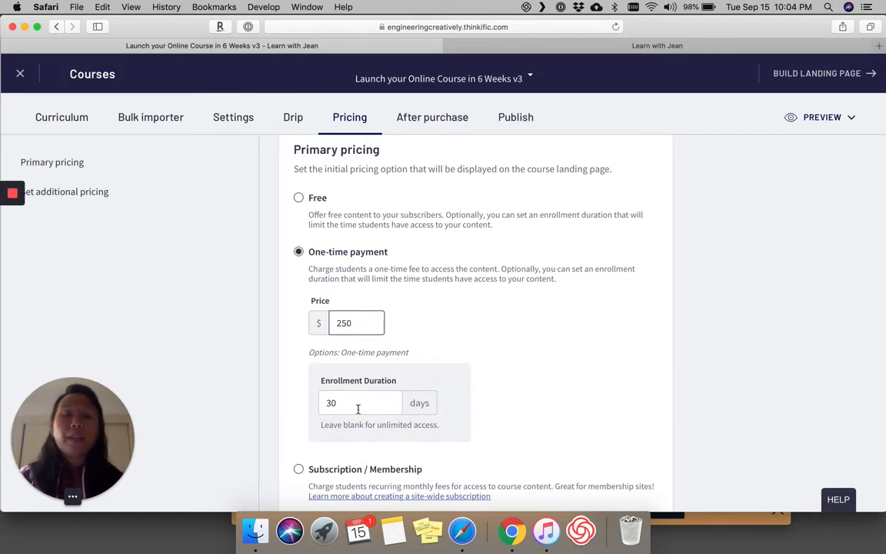
pyautogui.click(358, 402)
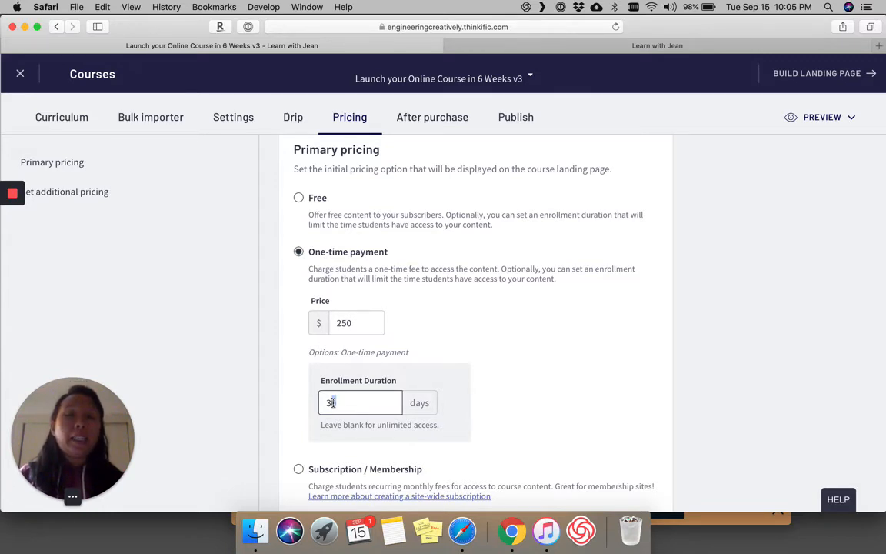
pyautogui.moveTo(326, 402); pyautogui.dragTo(393, 403)
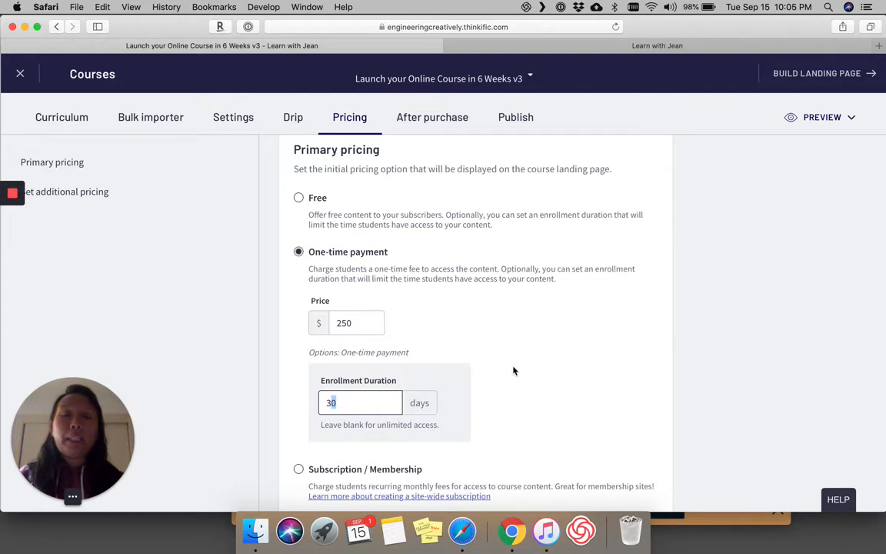
pyautogui.scroll(1, 475, 329)
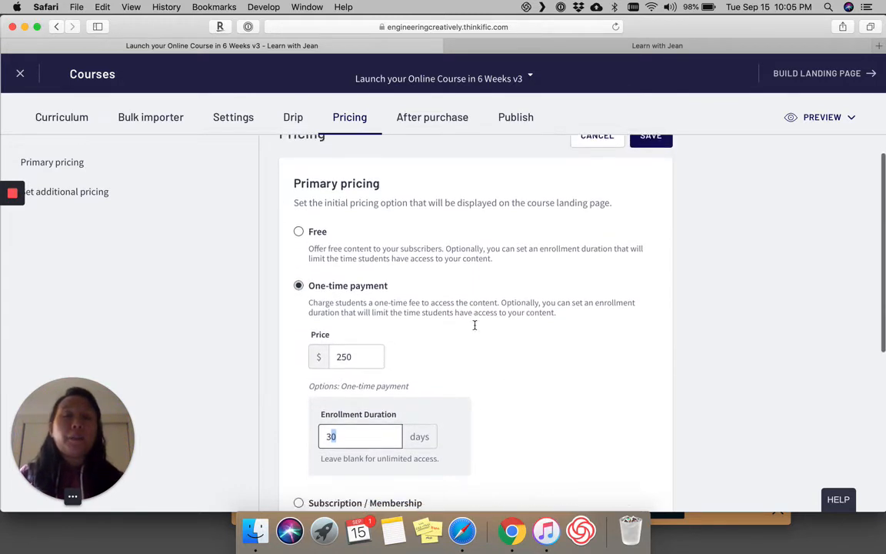
pyautogui.scroll(-3, 475, 329)
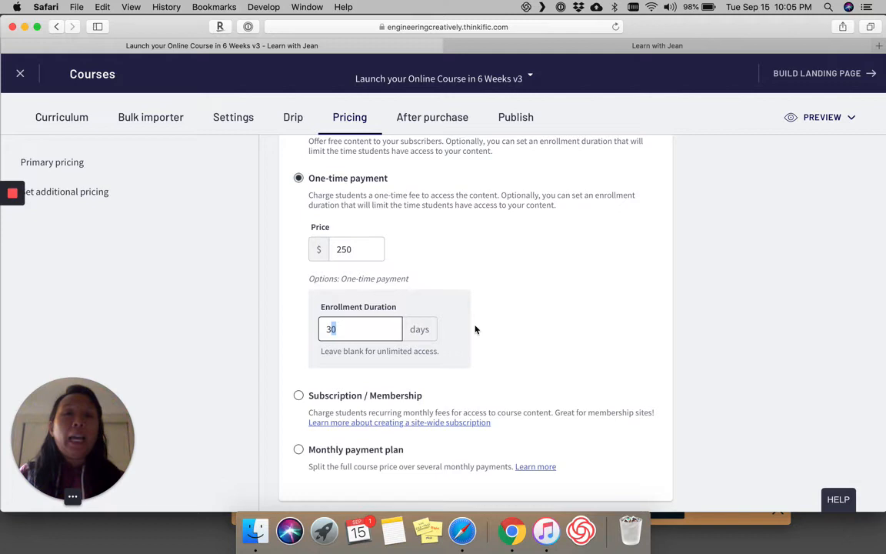
pyautogui.scroll(2, 475, 329)
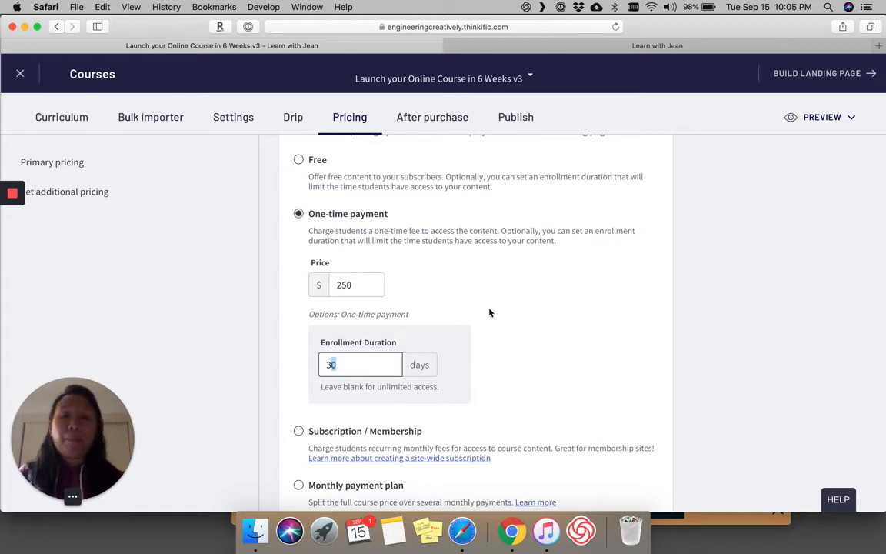
pyautogui.scroll(3, 490, 312)
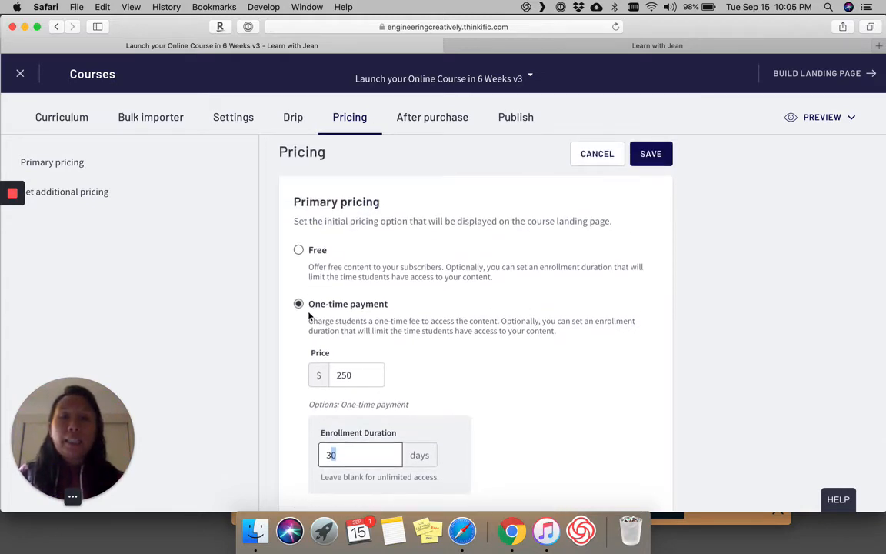
pyautogui.scroll(-2, 356, 352)
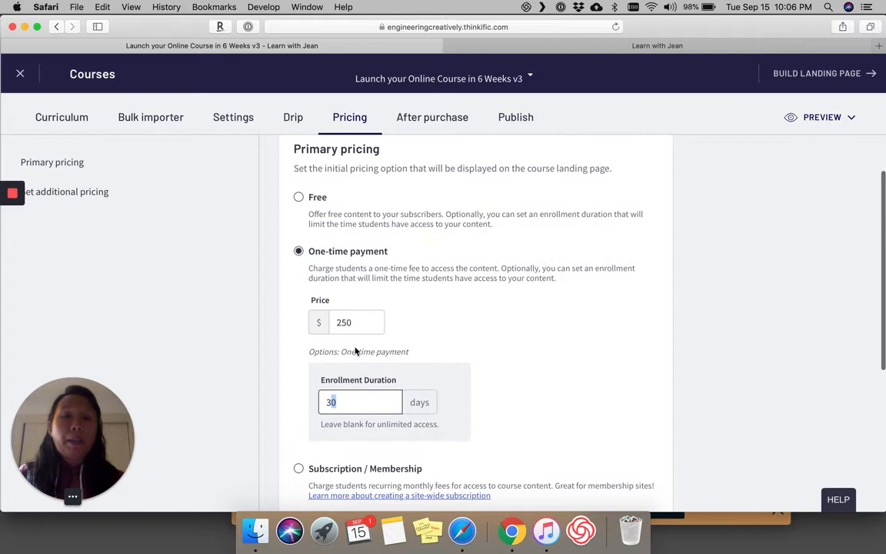
pyautogui.click(354, 323)
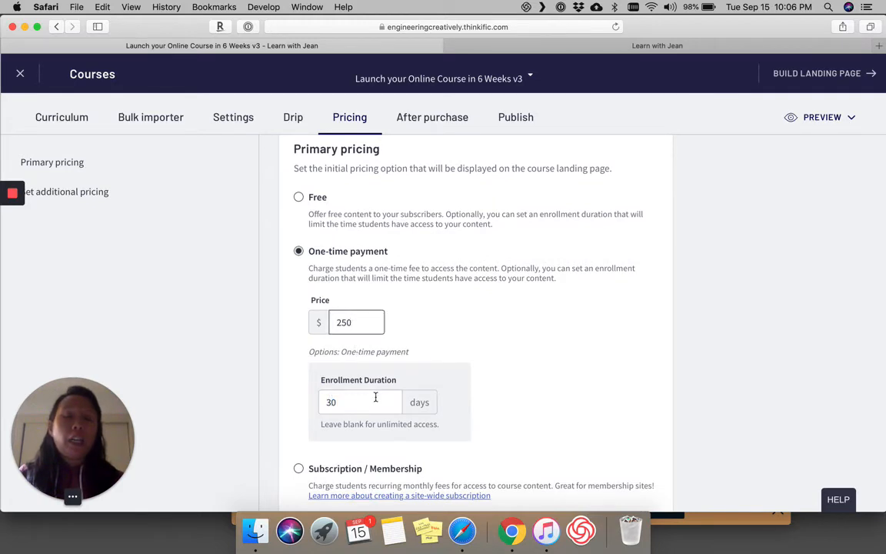
pyautogui.scroll(-2, 375, 397)
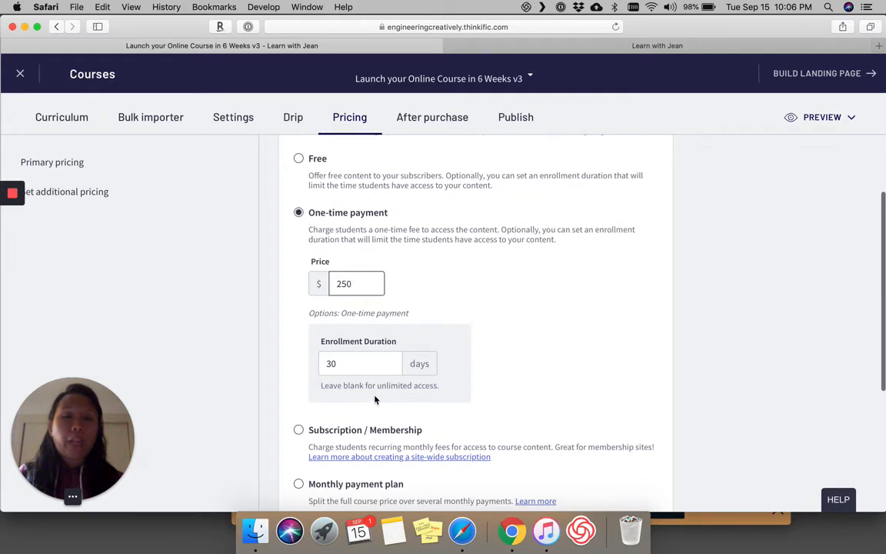
pyautogui.moveTo(354, 364); pyautogui.dragTo(320, 366)
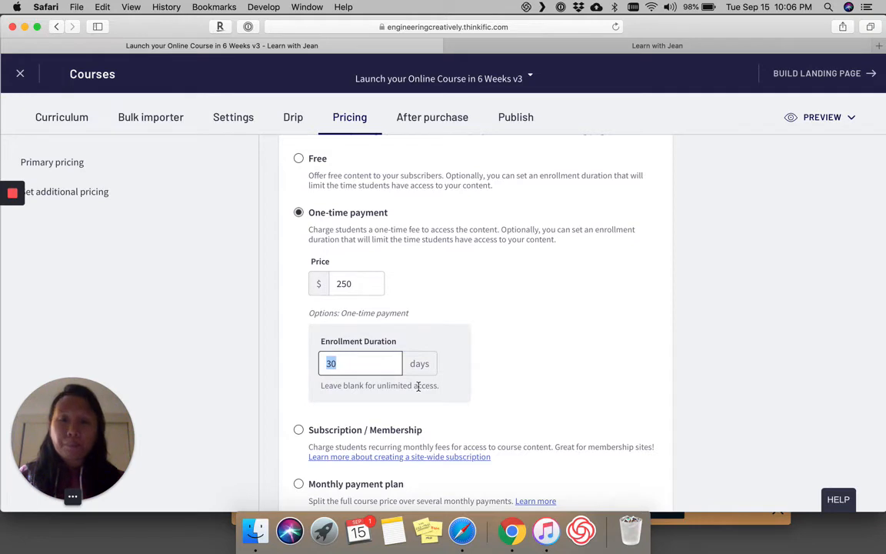
pyautogui.scroll(-3, 417, 386)
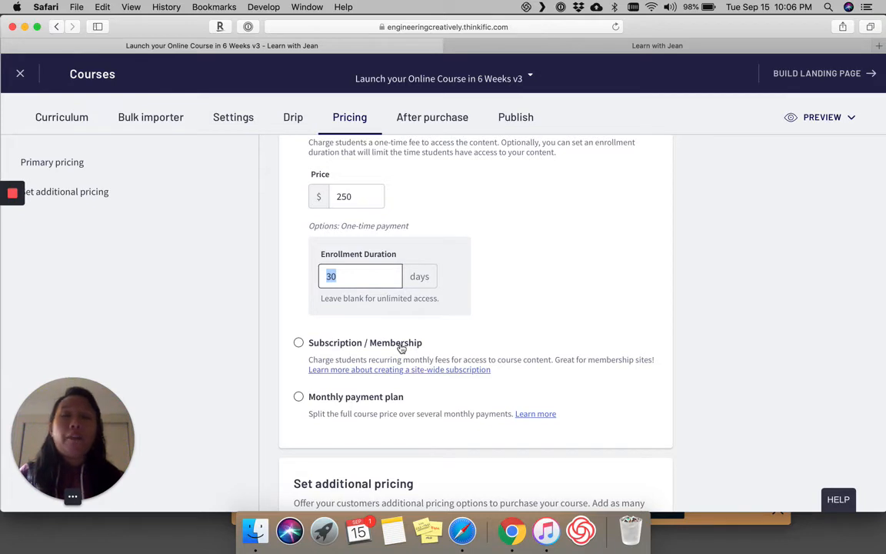
pyautogui.scroll(2, 400, 348)
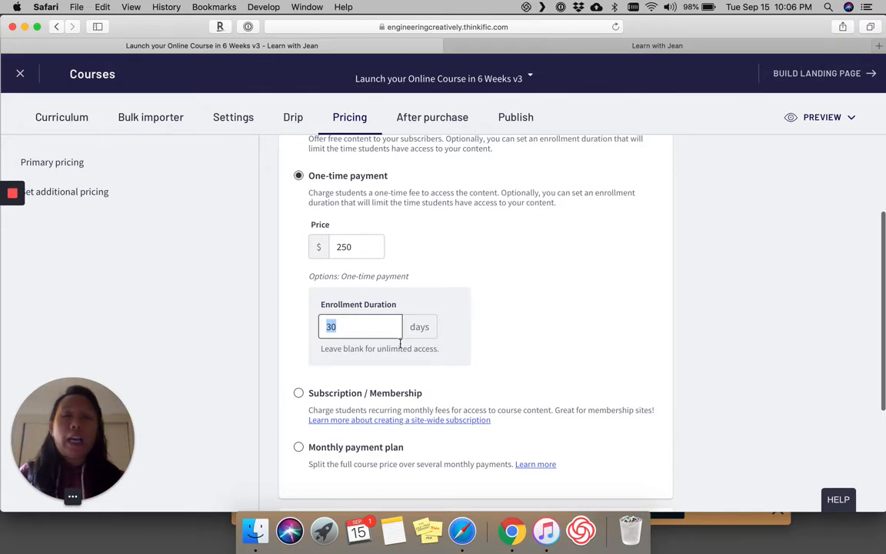
pyautogui.scroll(-1, 400, 344)
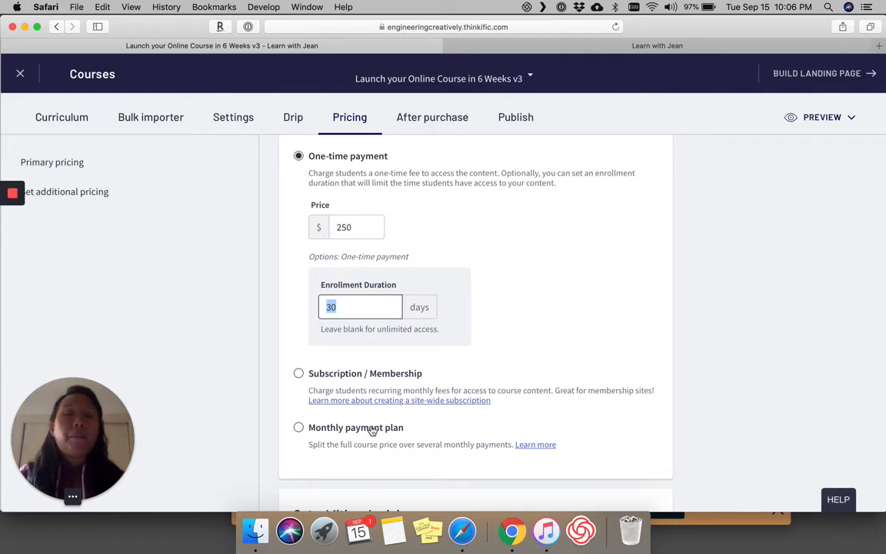
pyautogui.scroll(2, 501, 283)
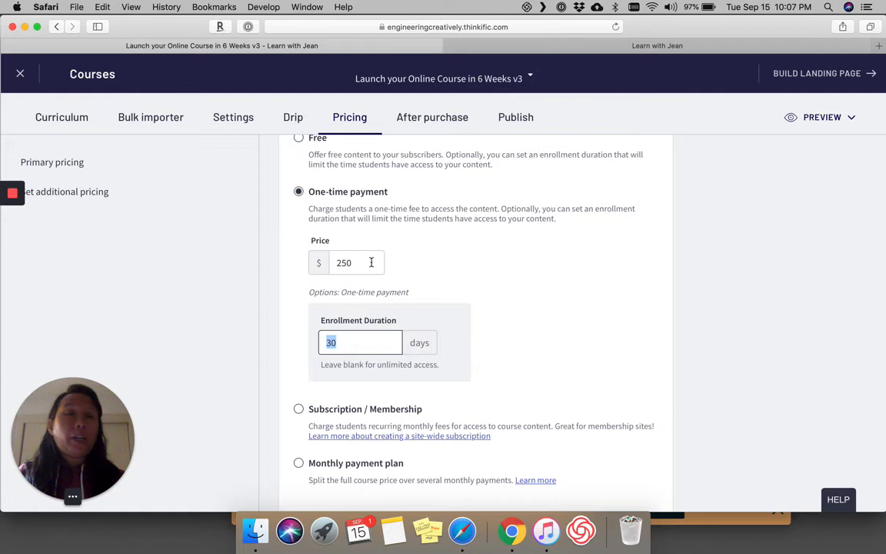
pyautogui.moveTo(371, 263); pyautogui.dragTo(334, 259)
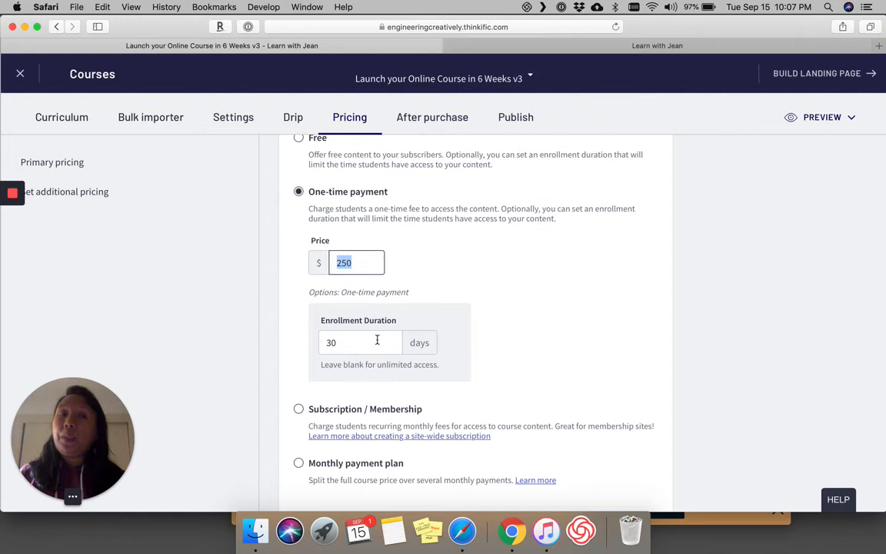
pyautogui.scroll(5, 499, 354)
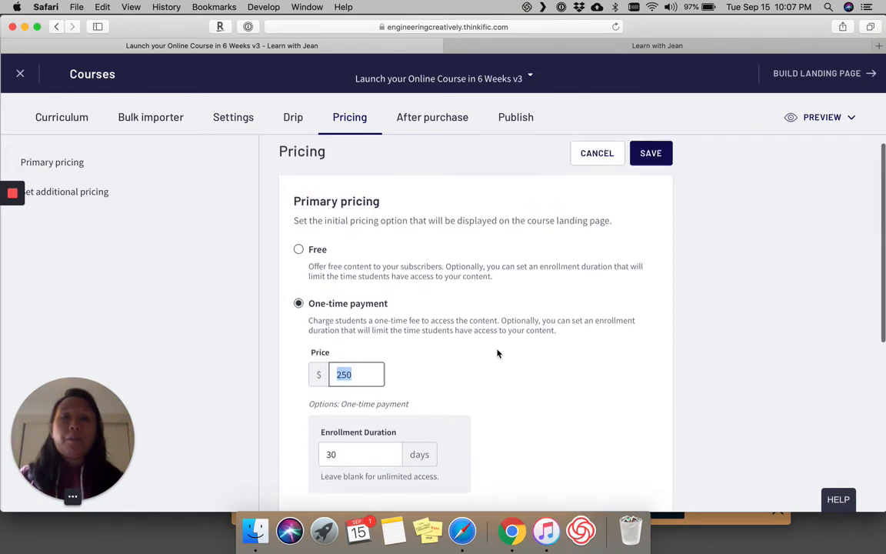
# Step: Save the $250 one-time price with 30-day access as the primary price
pyautogui.click(650, 166)
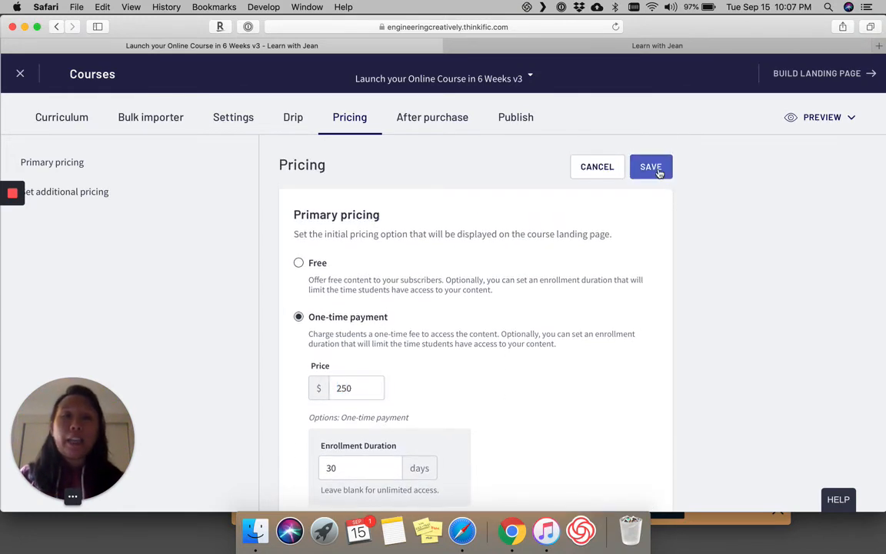
pyautogui.click(848, 116)
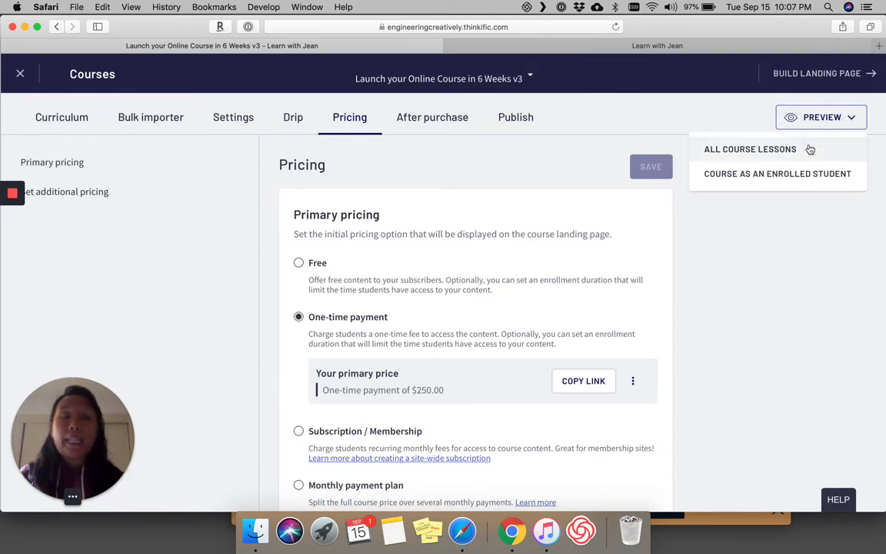
pyautogui.click(711, 200)
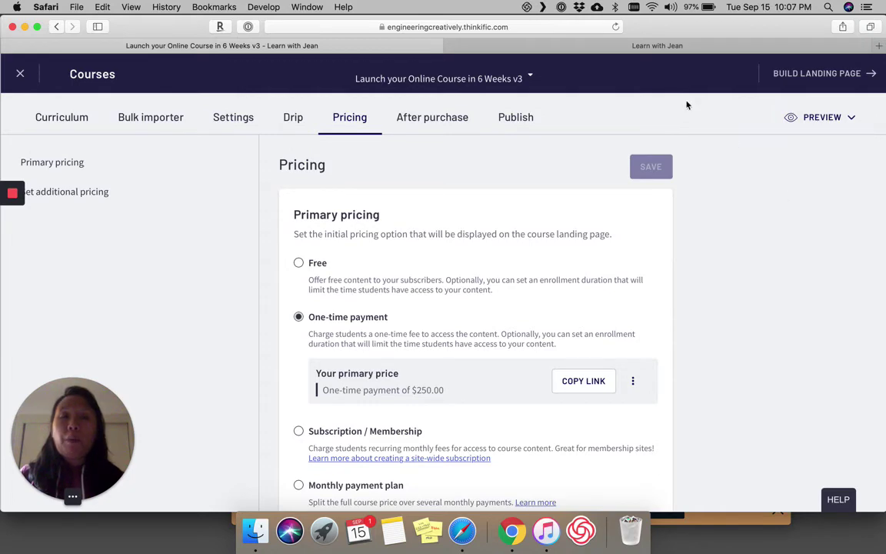
pyautogui.click(657, 46)
pyautogui.click(568, 26)
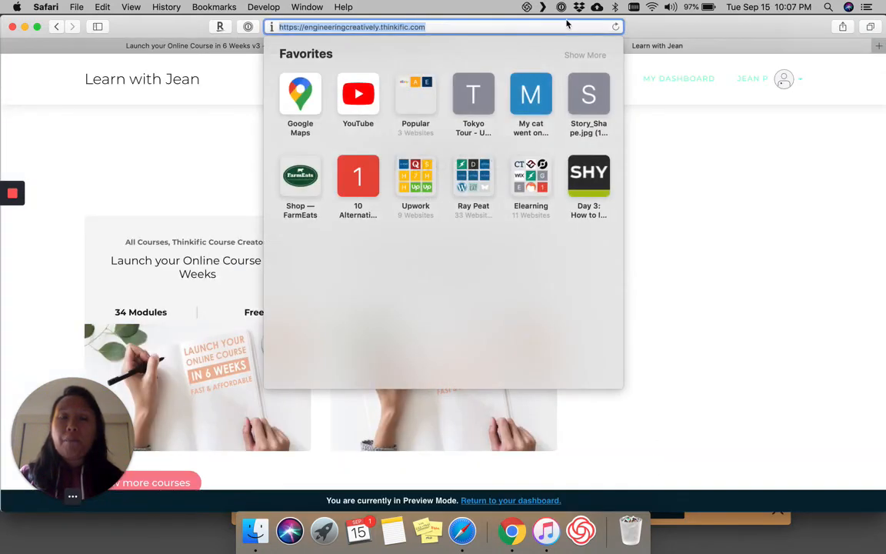
pyautogui.press('Return')
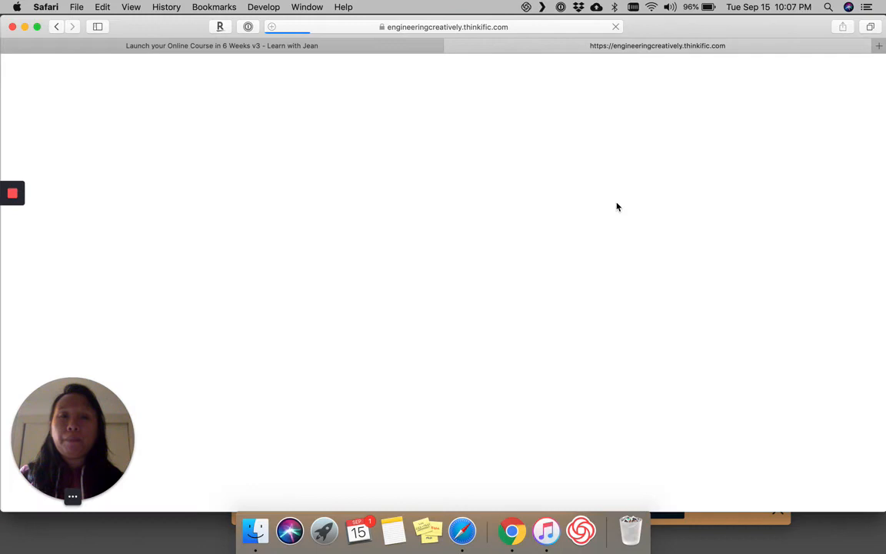
pyautogui.scroll(-10, 635, 308)
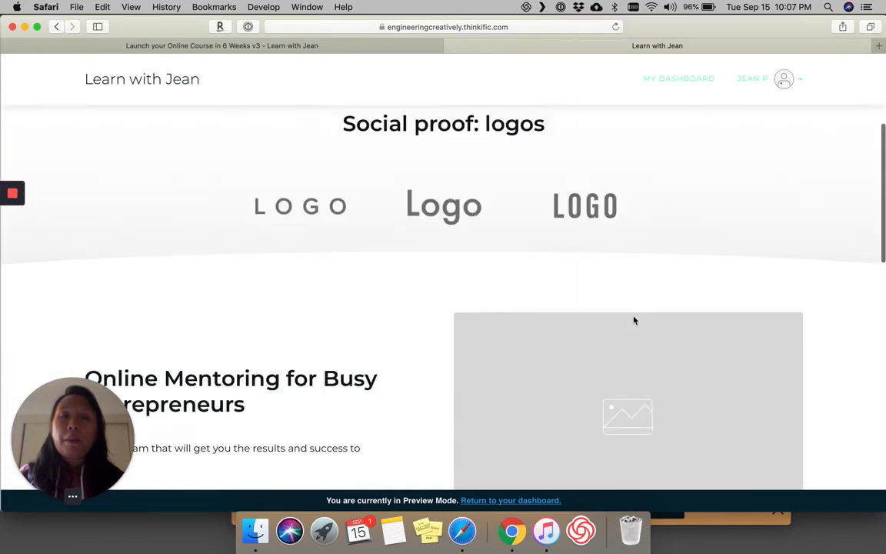
pyautogui.scroll(-10, 634, 319)
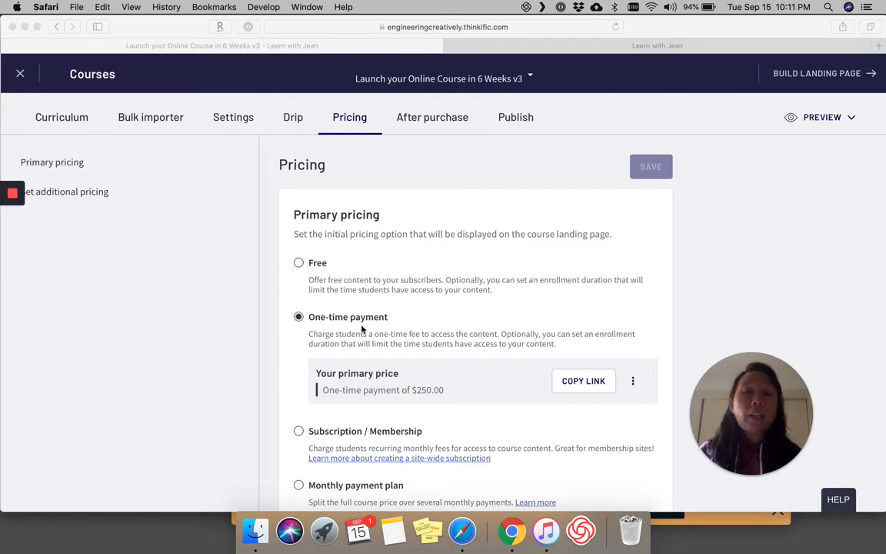
pyautogui.scroll(-3, 362, 329)
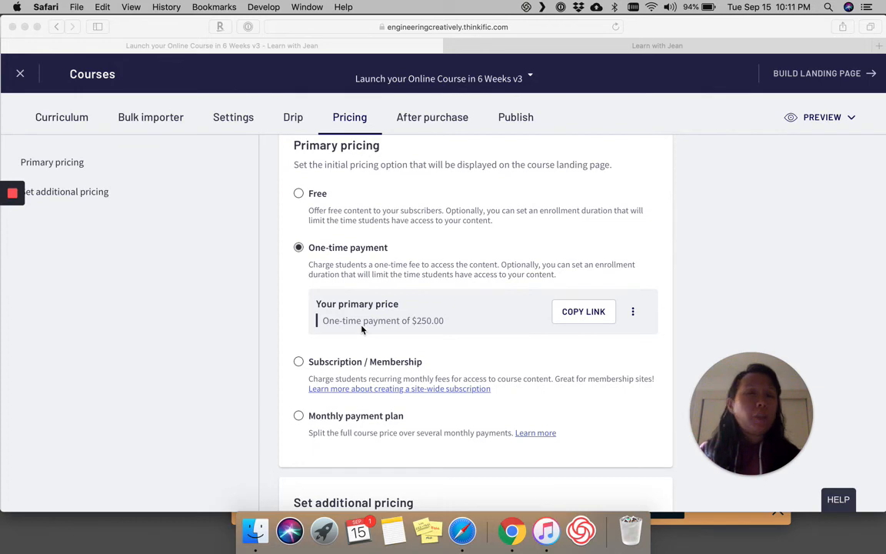
pyautogui.scroll(3, 362, 328)
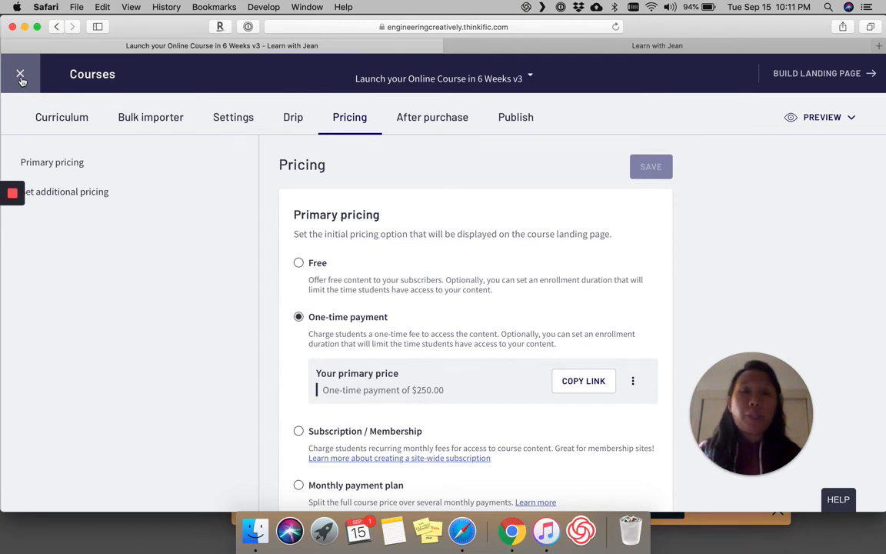
# Step: Close the course editor to return to the Courses list showing v3 as Pre-order
pyautogui.click(20, 75)
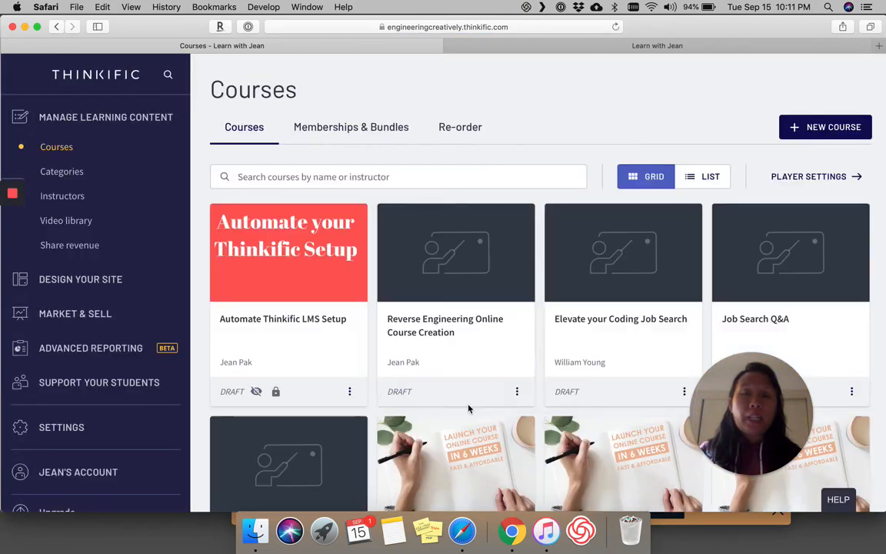
pyautogui.scroll(-1, 469, 407)
pyautogui.scroll(-3, 469, 408)
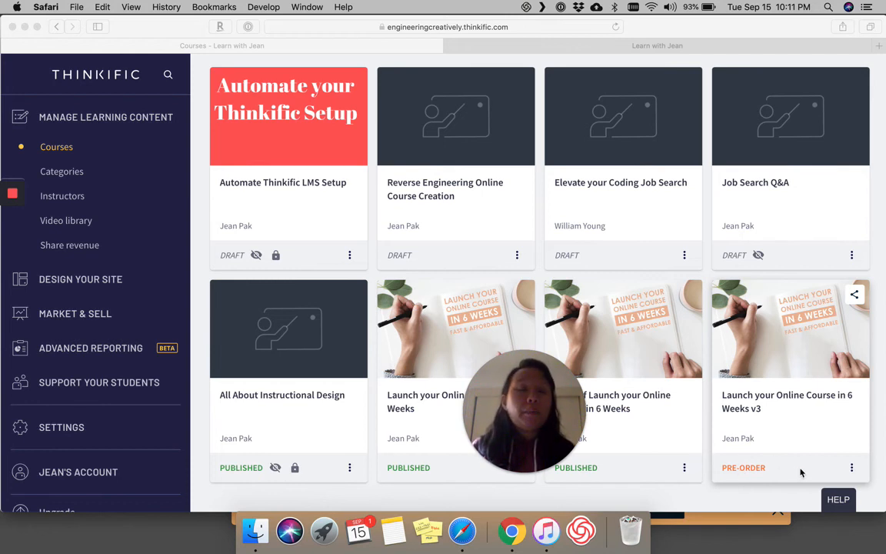
pyautogui.scroll(-3, 61, 350)
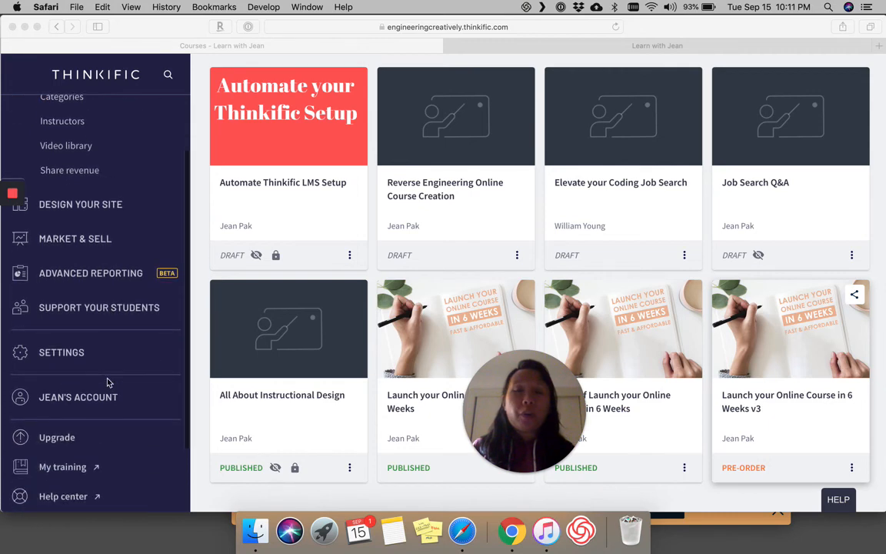
# Step: In Settings > Modify text: Site, customize the pre-order card label to 'Pre-Order Now!' then delete it
pyautogui.click(50, 354)
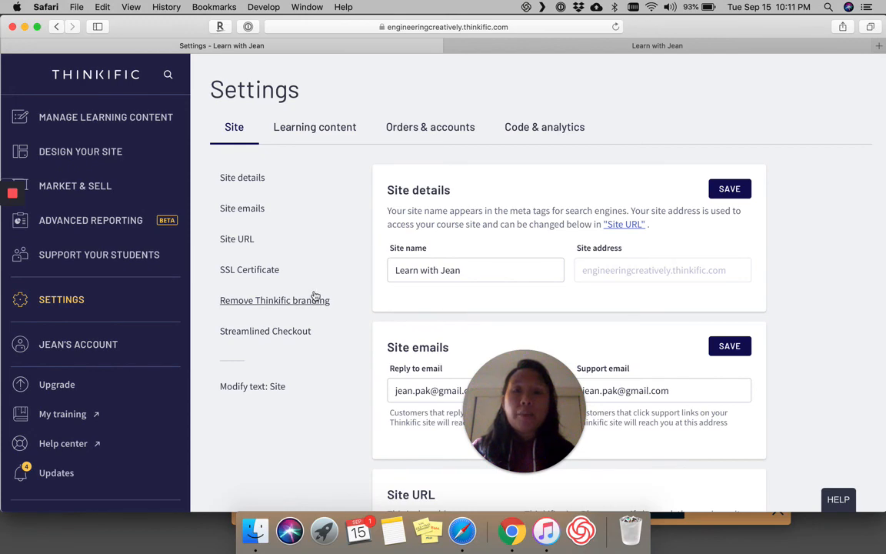
pyautogui.click(252, 386)
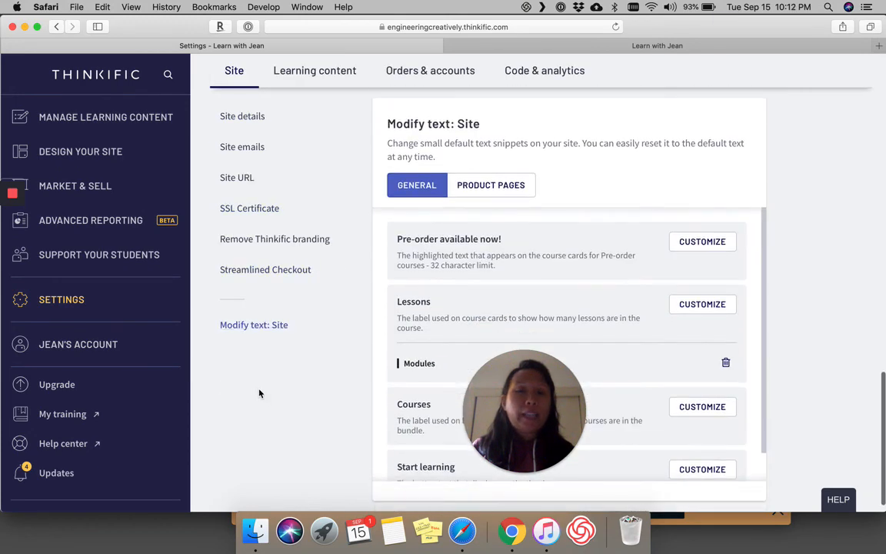
pyautogui.moveTo(487, 346); pyautogui.dragTo(262, 324)
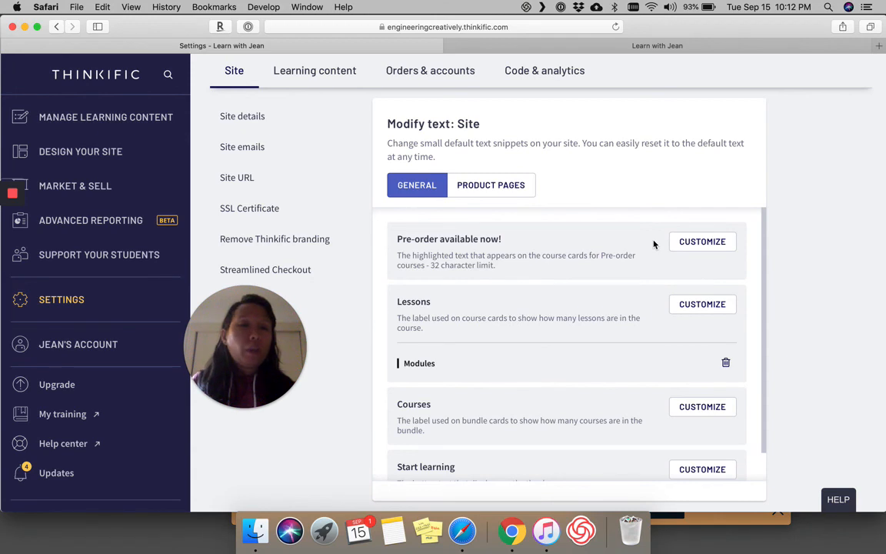
pyautogui.click(700, 242)
pyautogui.click(561, 301)
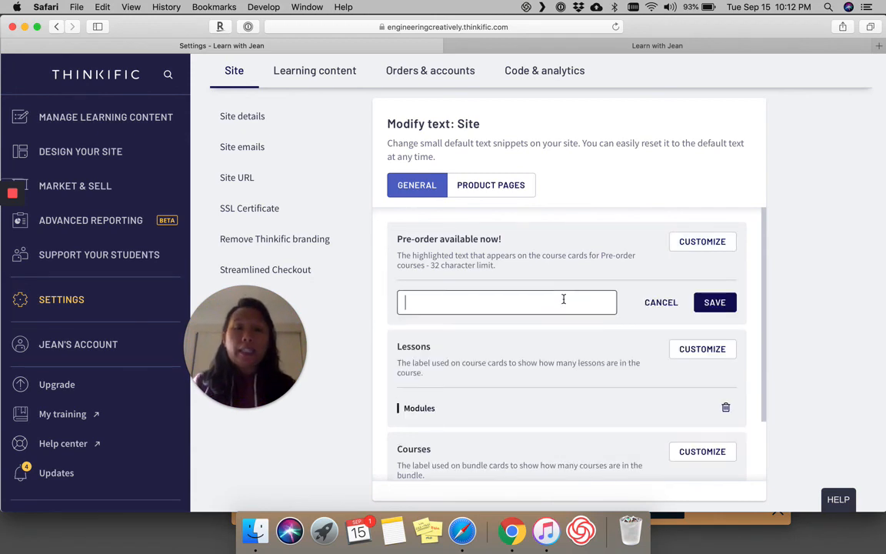
pyautogui.write('Pre-O')
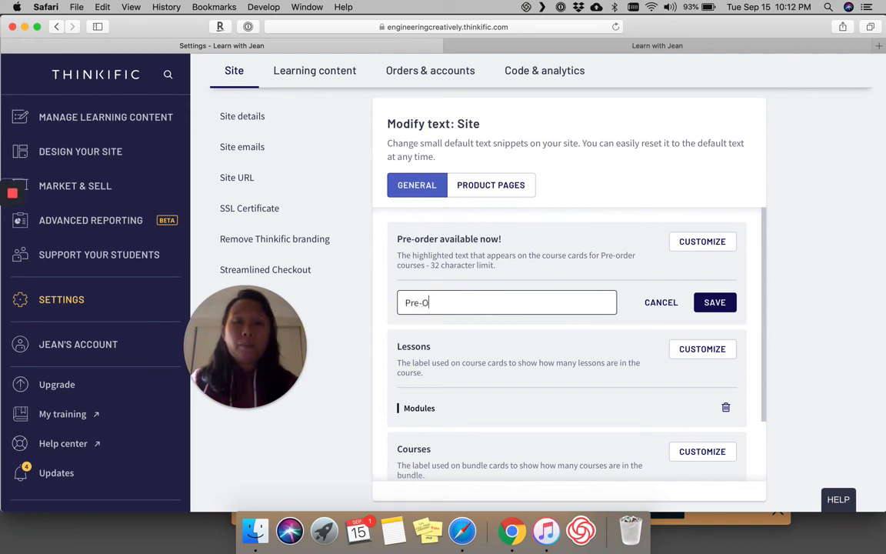
pyautogui.write('rder Now!')
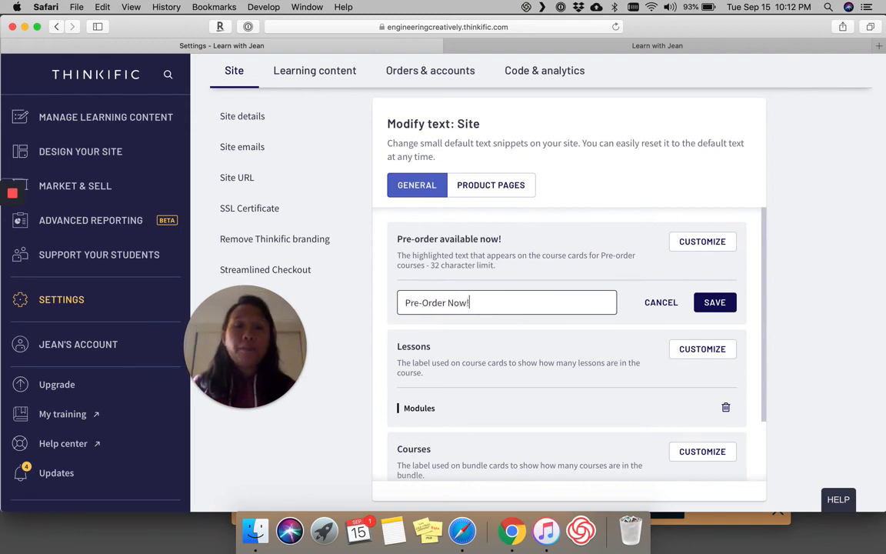
pyautogui.click(715, 302)
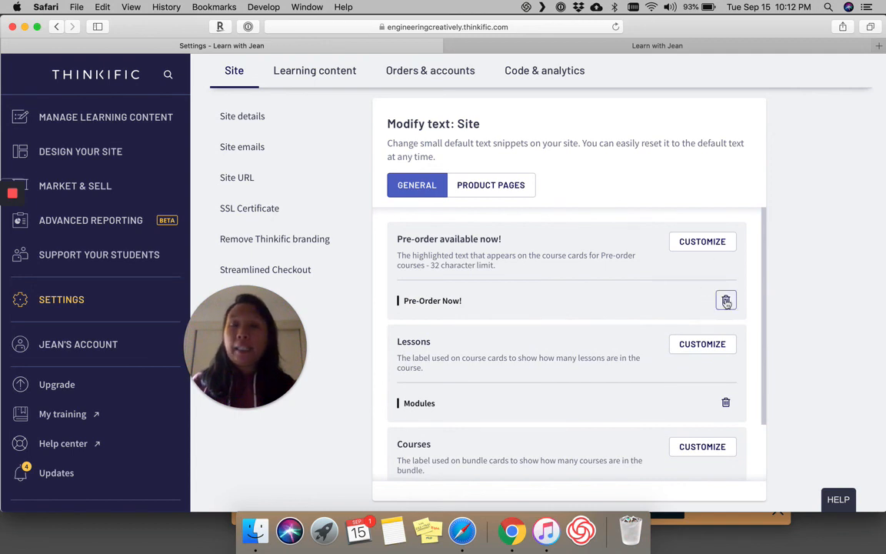
pyautogui.click(726, 301)
# Step: Customize the pre-order card label again as 'Limited Offer Now!' and save it
pyautogui.click(702, 241)
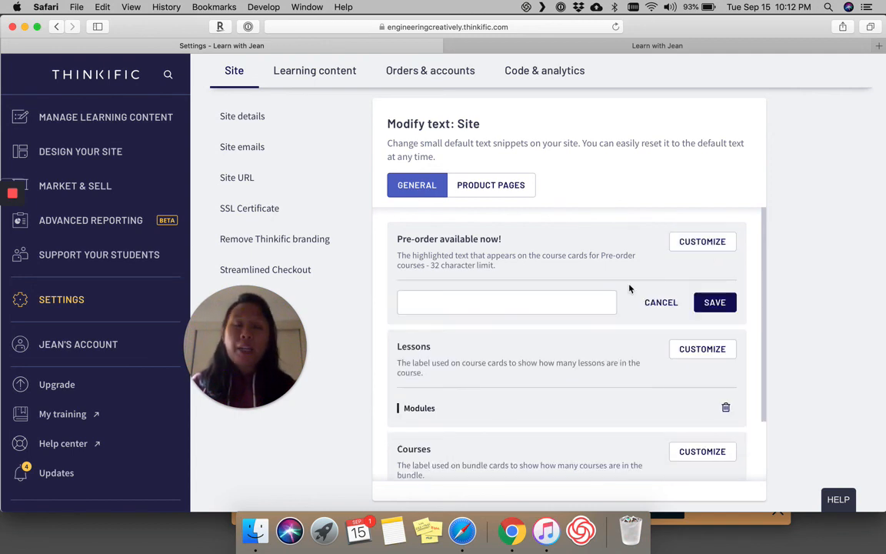
pyautogui.click(507, 299)
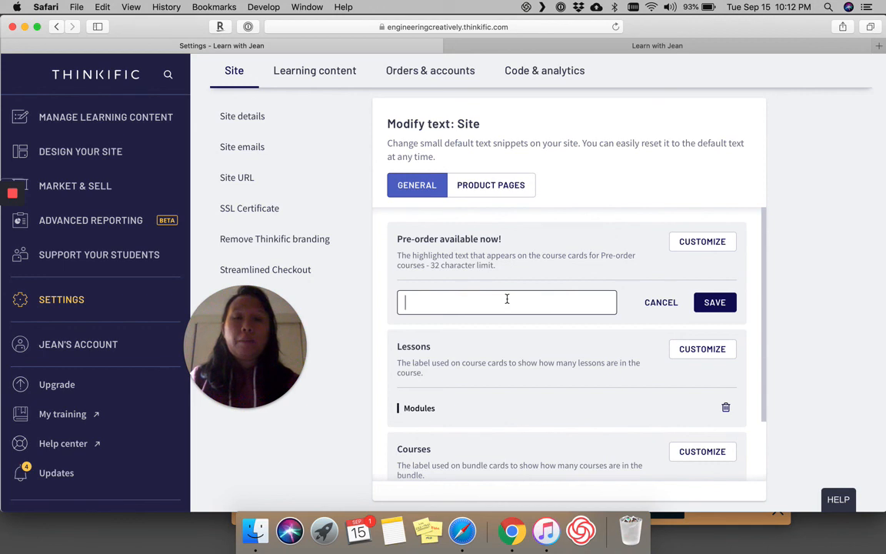
pyautogui.write('Limited of')
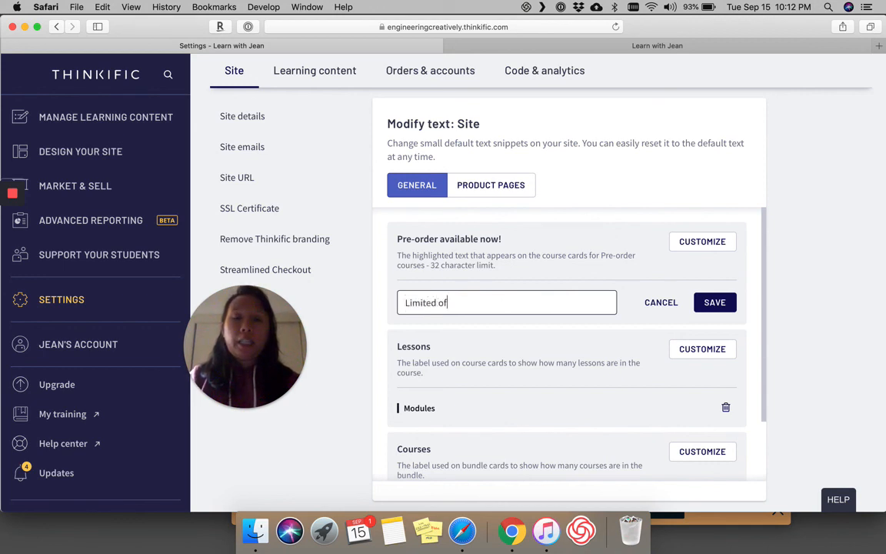
pyautogui.write('fer')
pyautogui.press('BackSpace')
pyautogui.press('BackSpace')
pyautogui.press('BackSpace')
pyautogui.write('Offern')
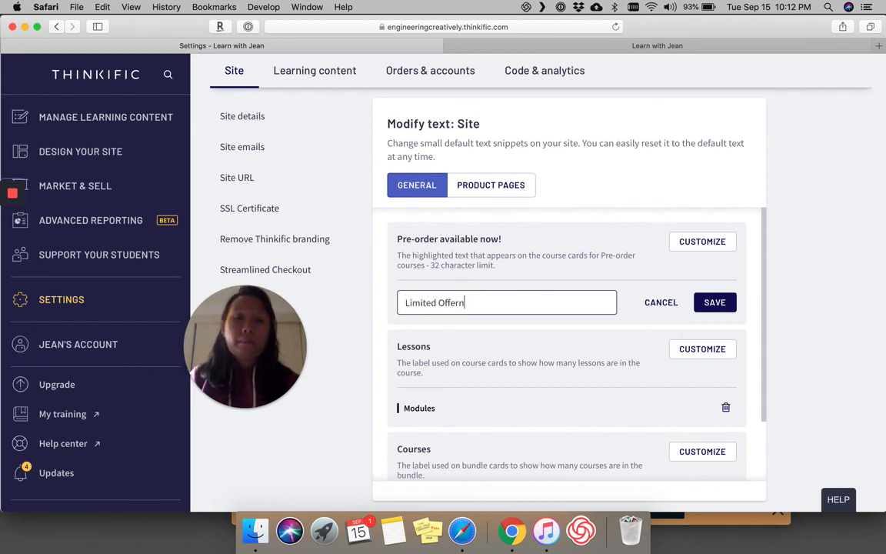
pyautogui.press('BackSpace')
pyautogui.write(' Now!')
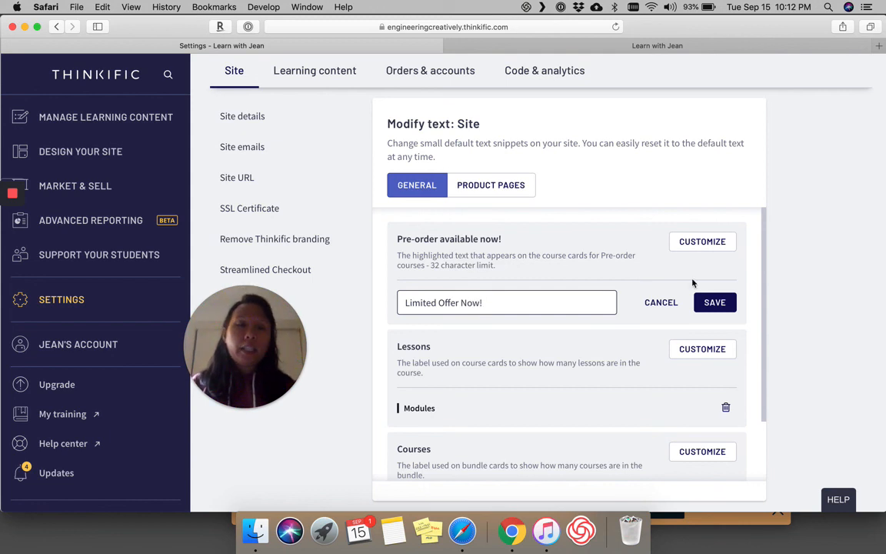
pyautogui.click(714, 303)
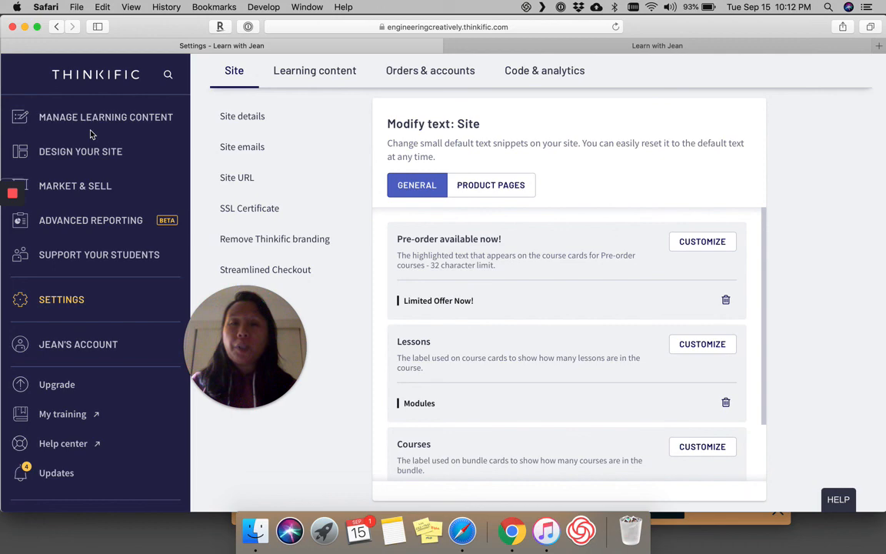
# Step: Reload the Learn with Jean site preview to see the v3 card labeled 'Limited Offer Now!' at $250.00
pyautogui.click(585, 45)
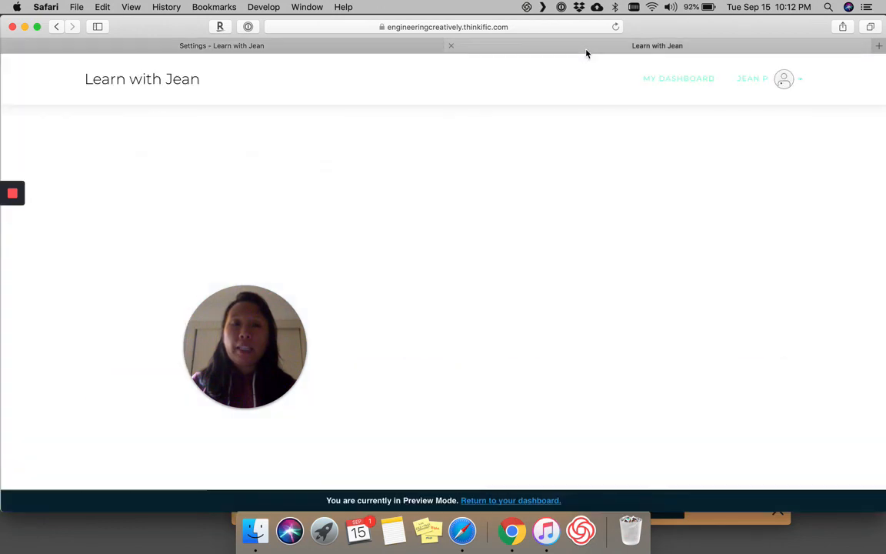
pyautogui.click(579, 27)
pyautogui.press('Return')
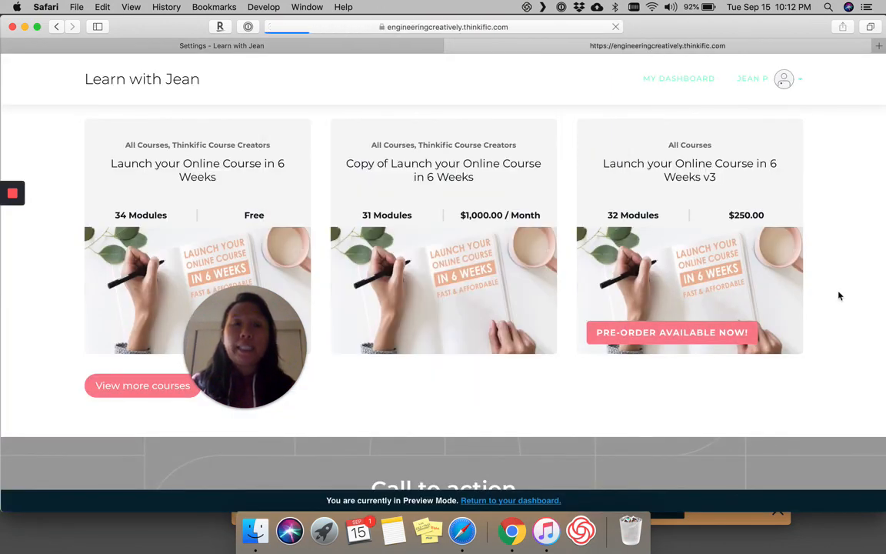
pyautogui.scroll(-10, 788, 354)
pyautogui.scroll(-5, 788, 354)
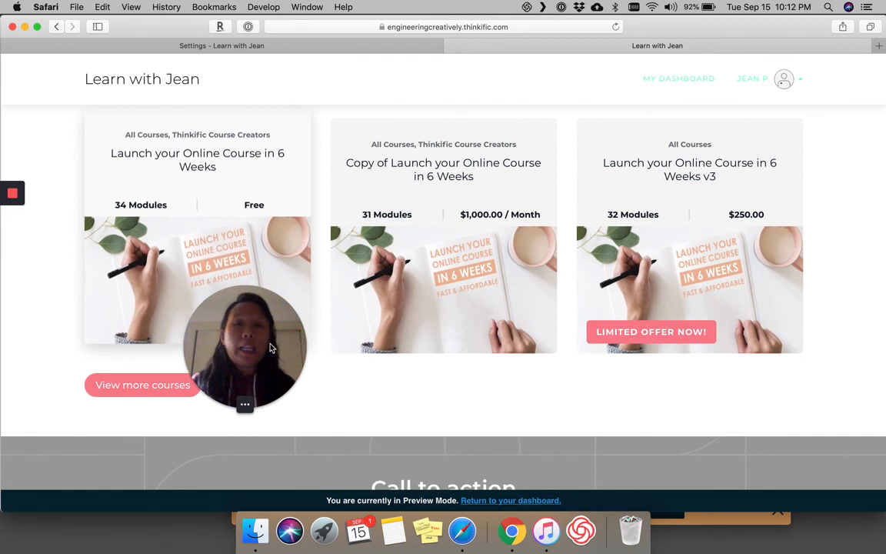
pyautogui.moveTo(244, 348); pyautogui.dragTo(163, 358)
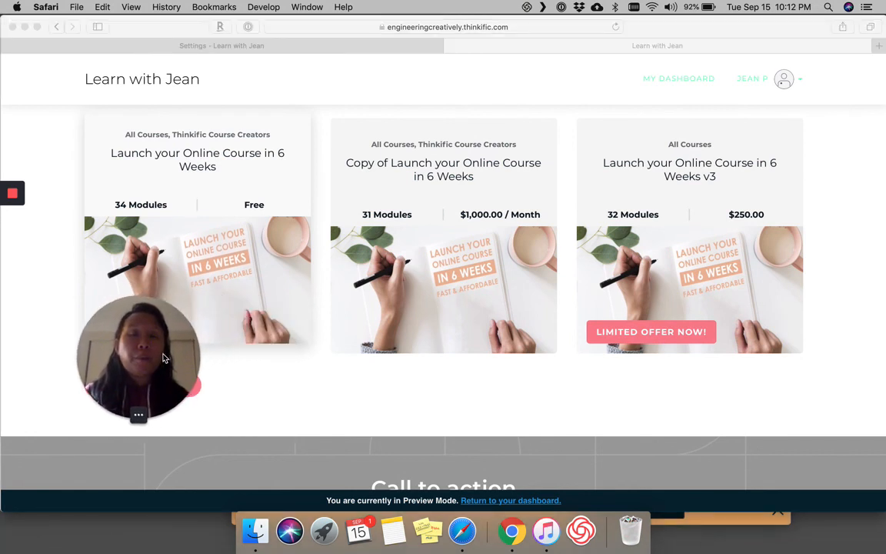